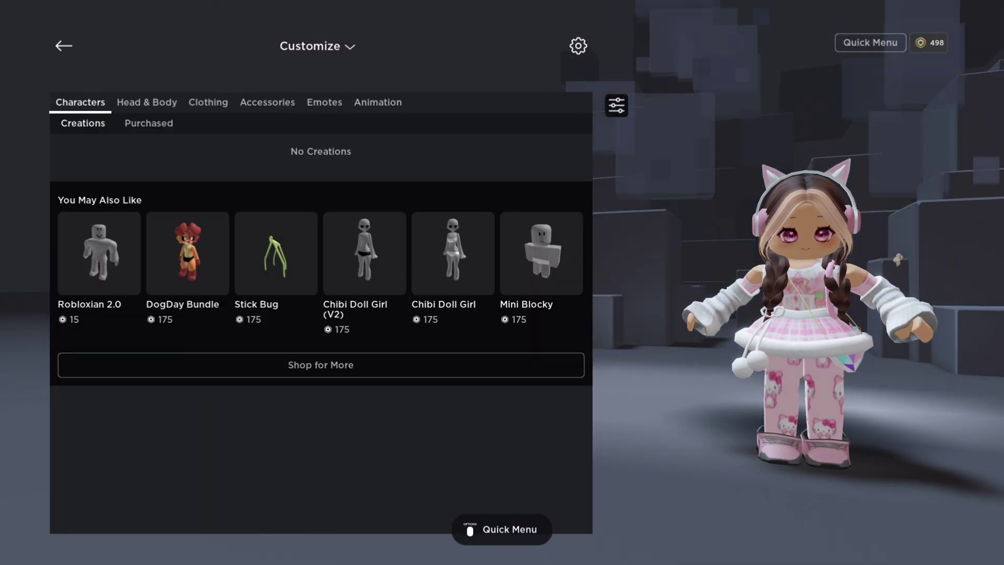
Move the avatar customizer's category selection from Characters toward Accessories
key(Right)
key(Right)
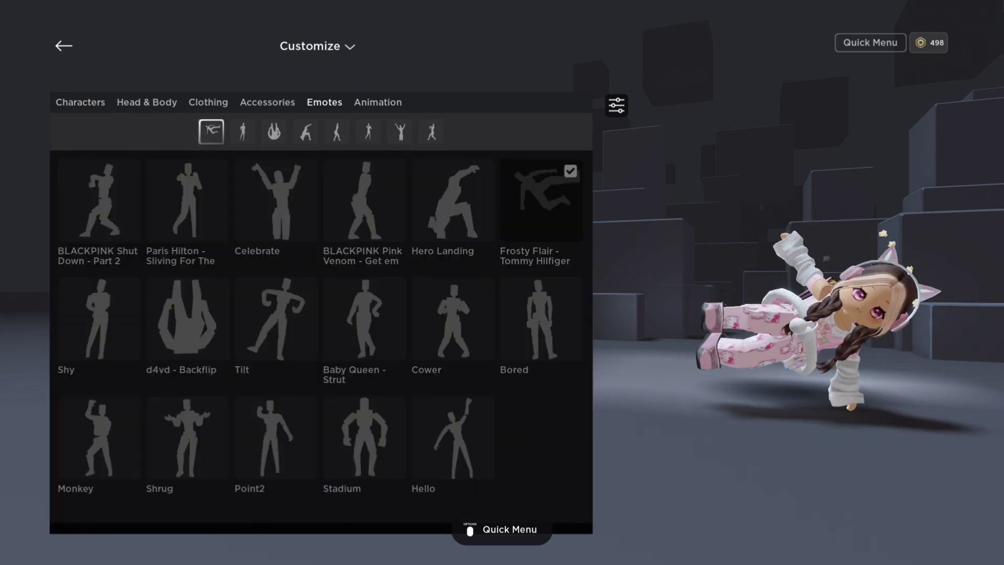
Step through the equipped emote slots to preview d4vd - Backflip and Hero Landing
key(Right)
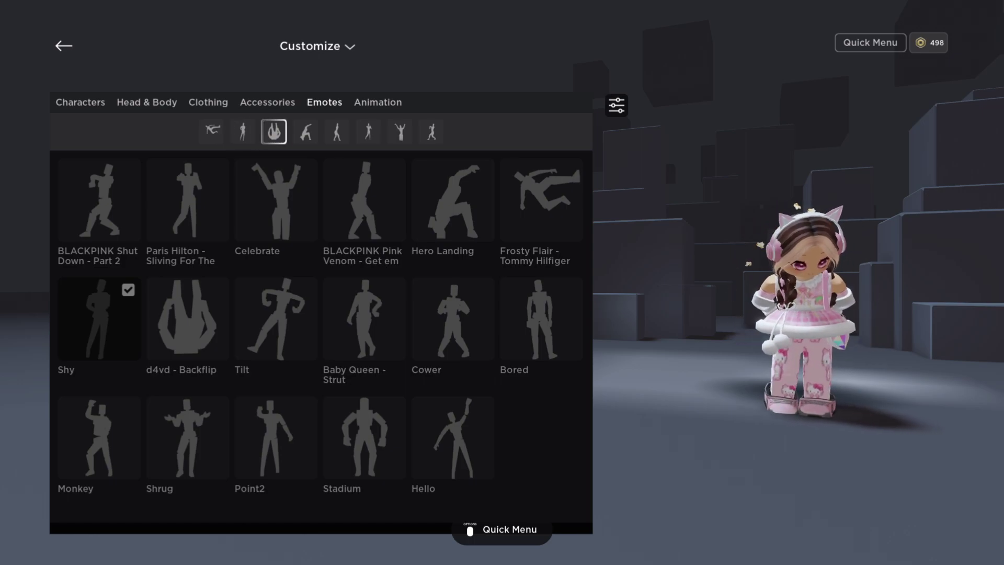
key(Right)
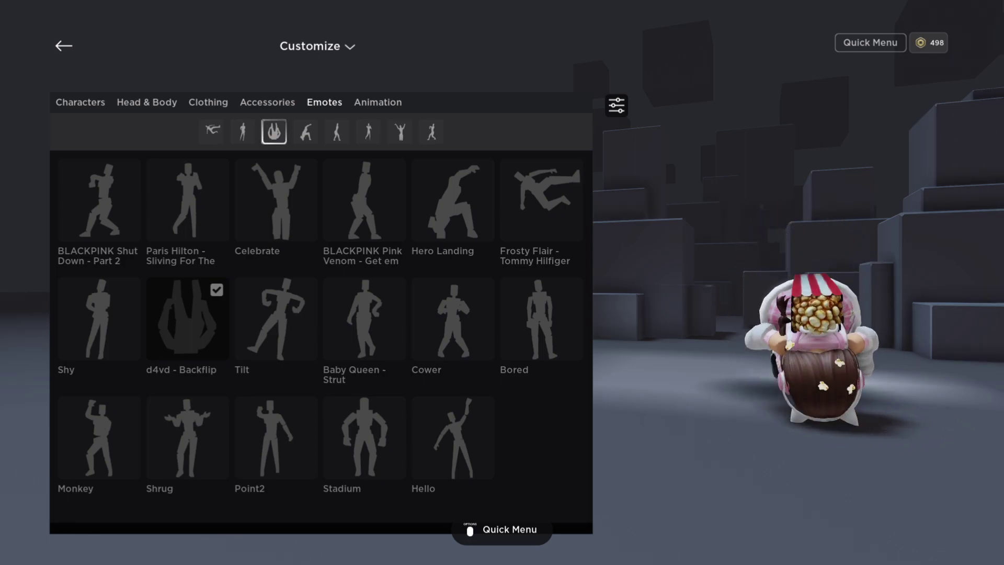
key(Right)
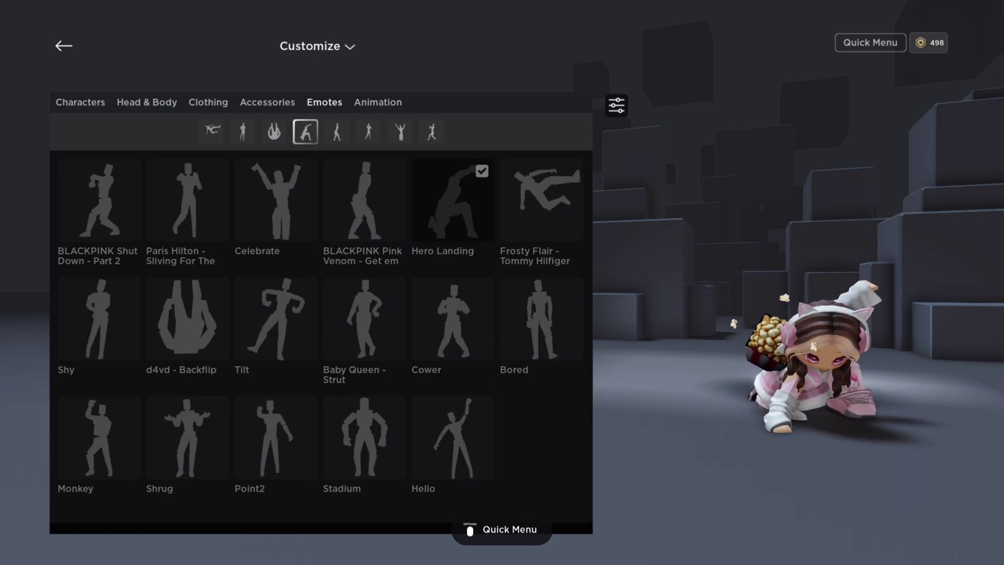
Preview BLACKPINK Pink Venom, Paris Hilton's Sliving and Celebrate in slots five to seven
key(Right)
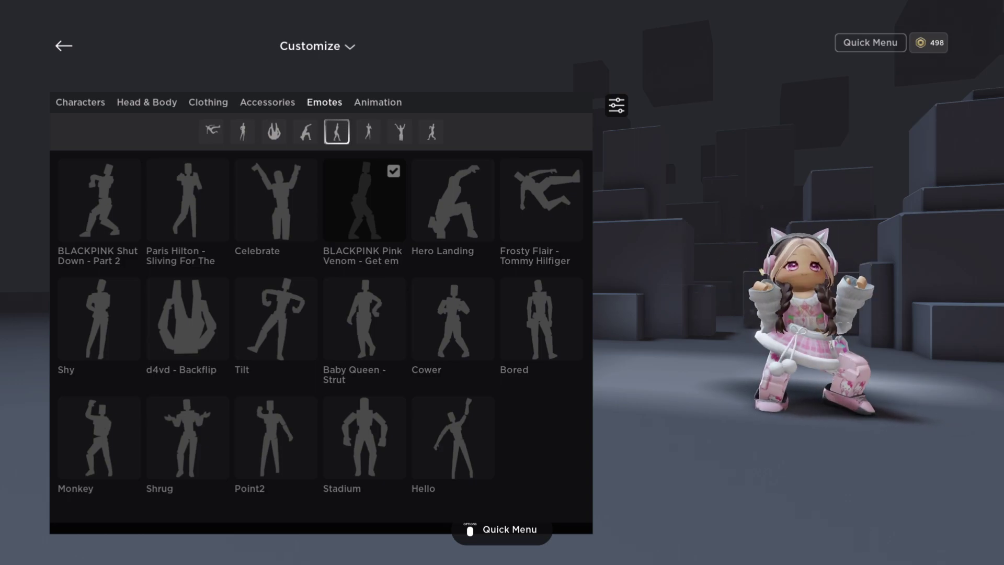
key(Left)
key(Left)
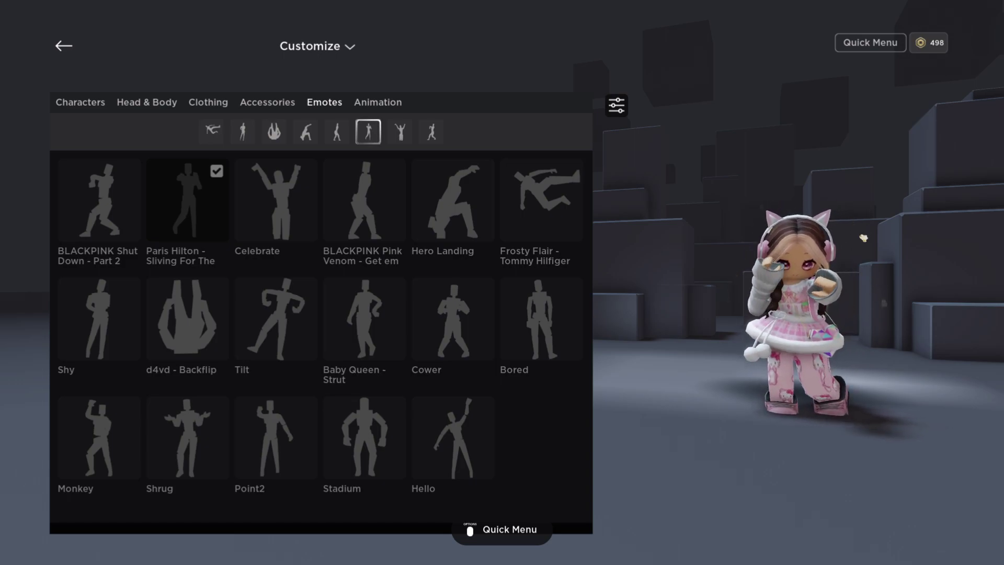
key(Right)
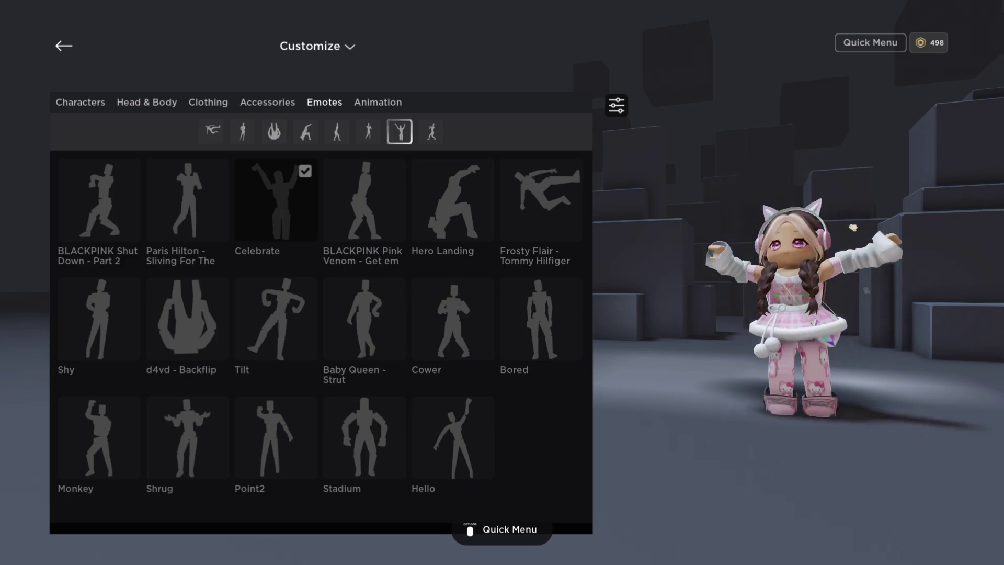
Preview BLACKPINK Shut Down - Part 2 in slot eight, then focus the avatar view options
key(Right)
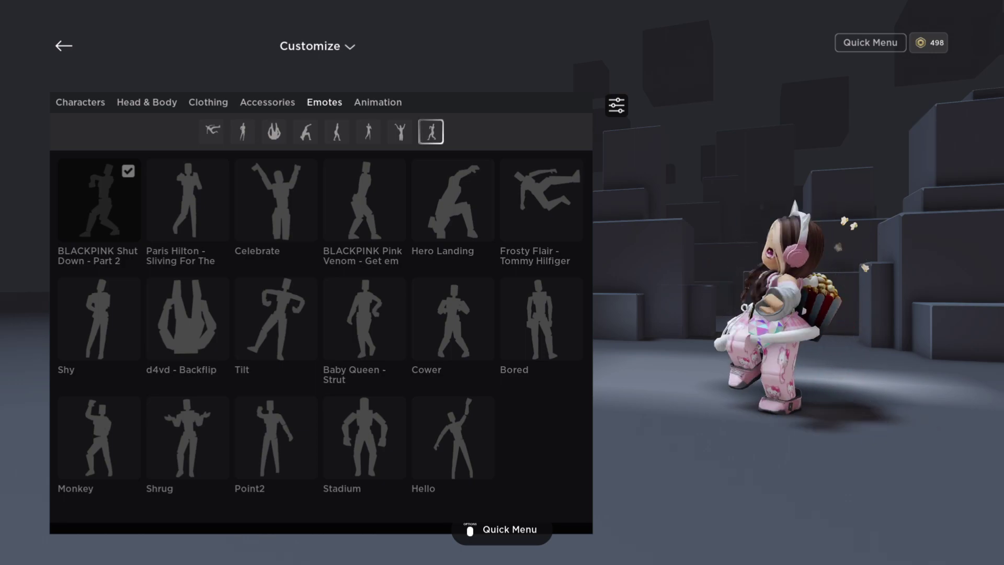
key(Up)
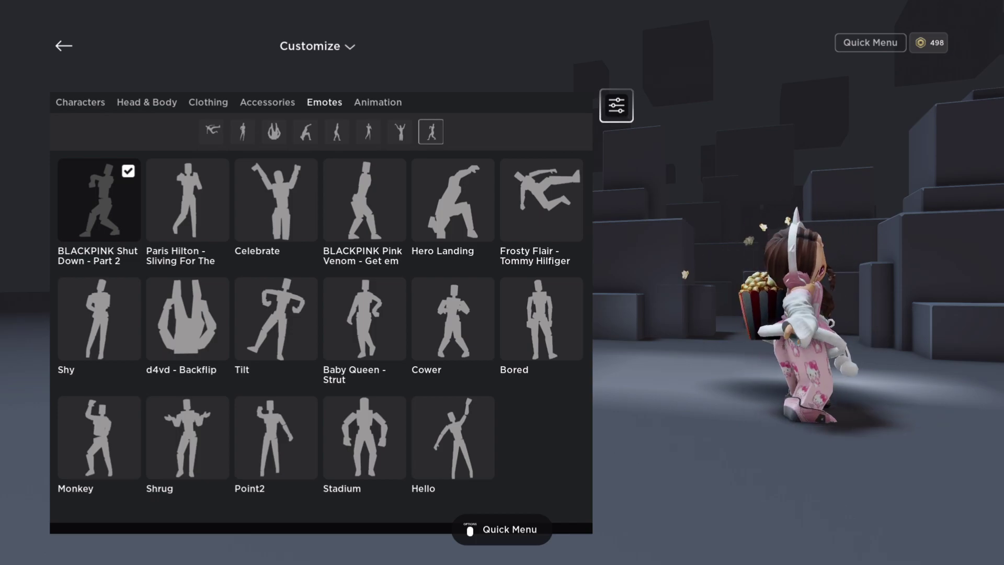
Return focus to the emote slots and reselect Celebrate in slot seven
key(Down)
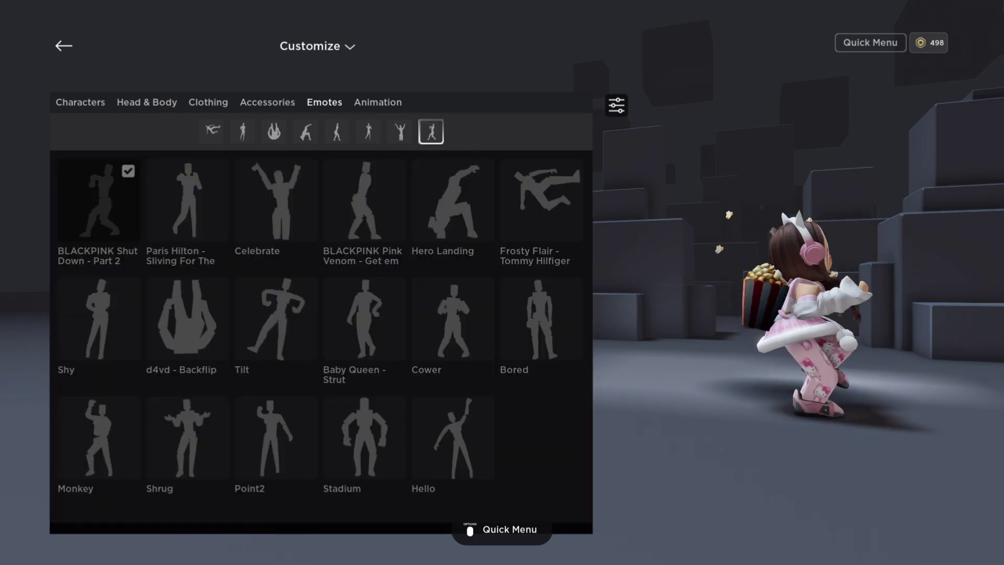
key(Left)
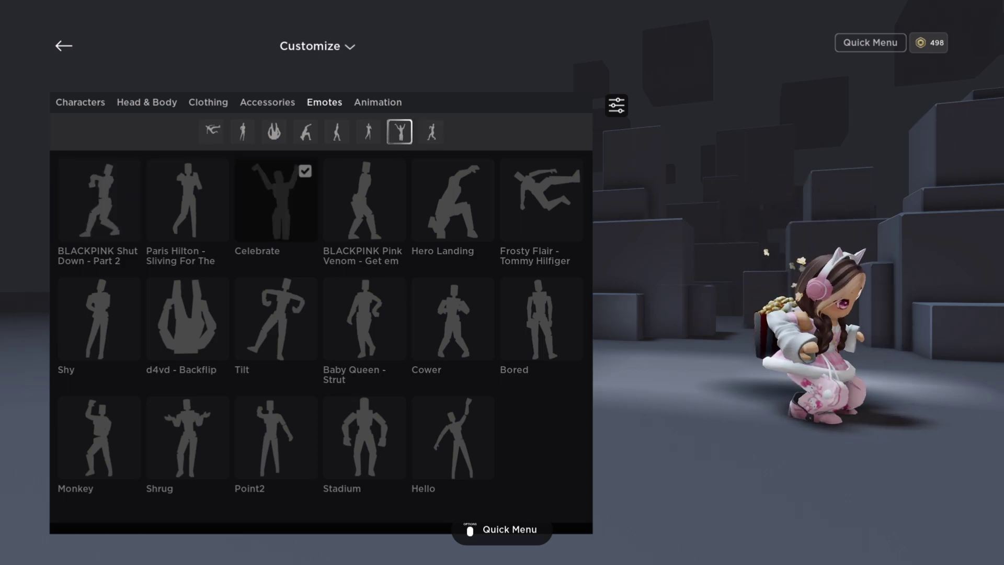